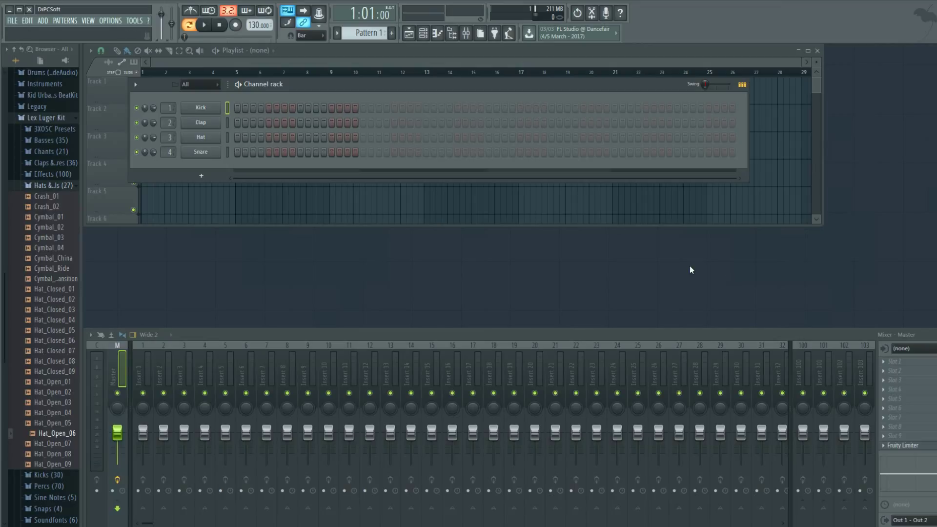
Check the audio settings and keep FL Studio ASIO as the audio device.
{"action": "left_click", "coordinate": [112, 21]}
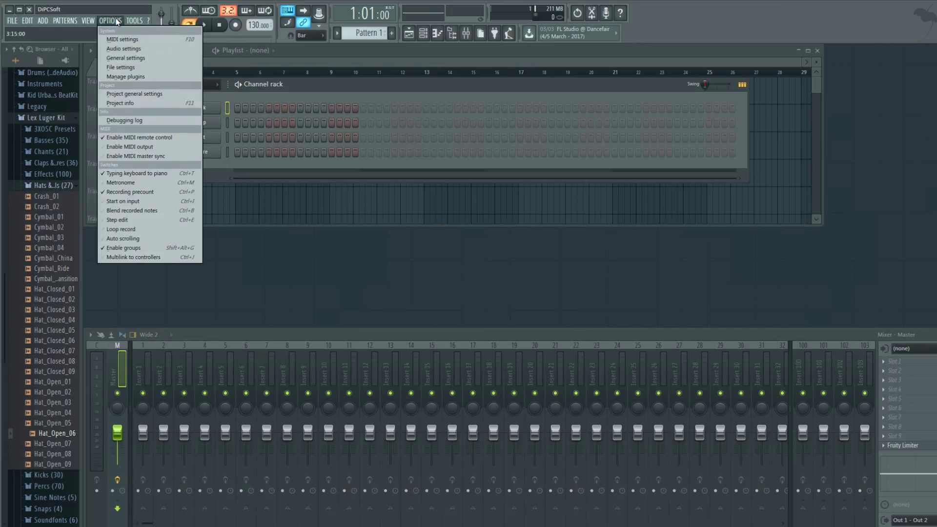
{"action": "left_click", "coordinate": [143, 49]}
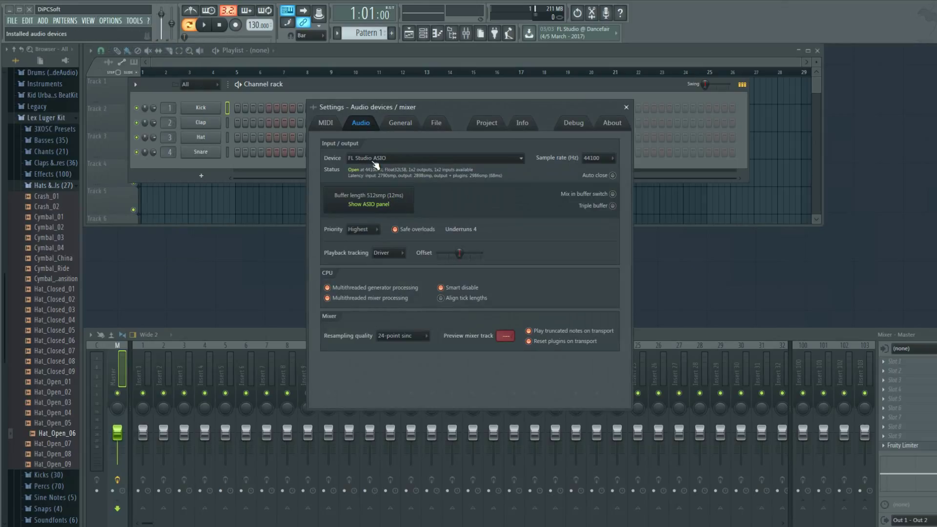
{"action": "left_click", "coordinate": [384, 163]}
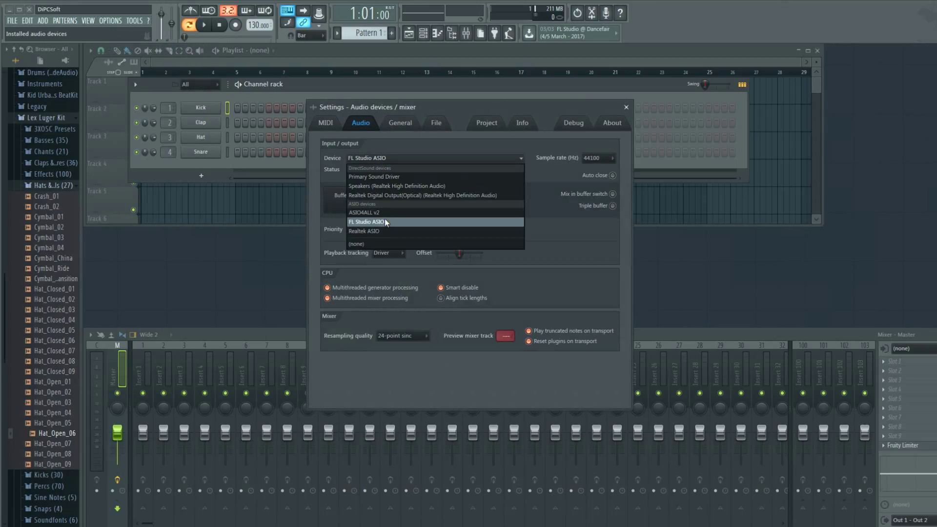
{"action": "left_click", "coordinate": [388, 222]}
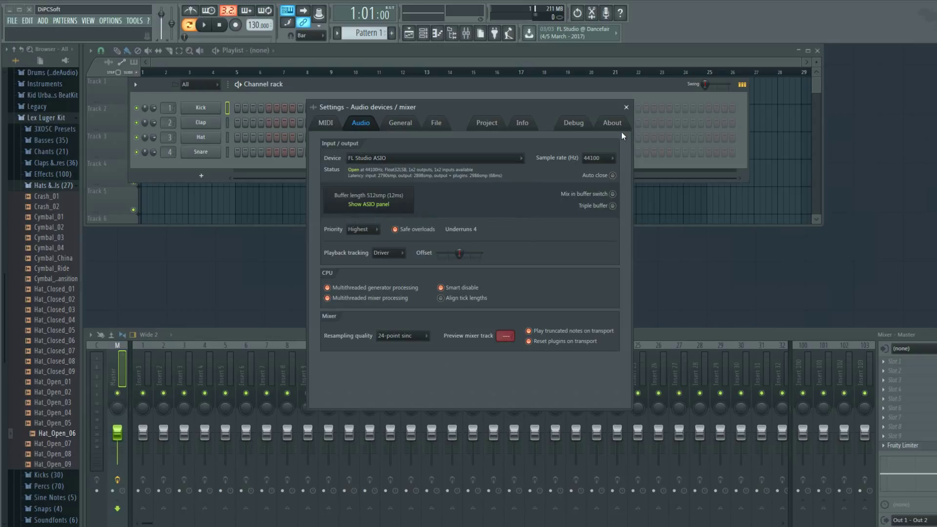
{"action": "left_click", "coordinate": [626, 107]}
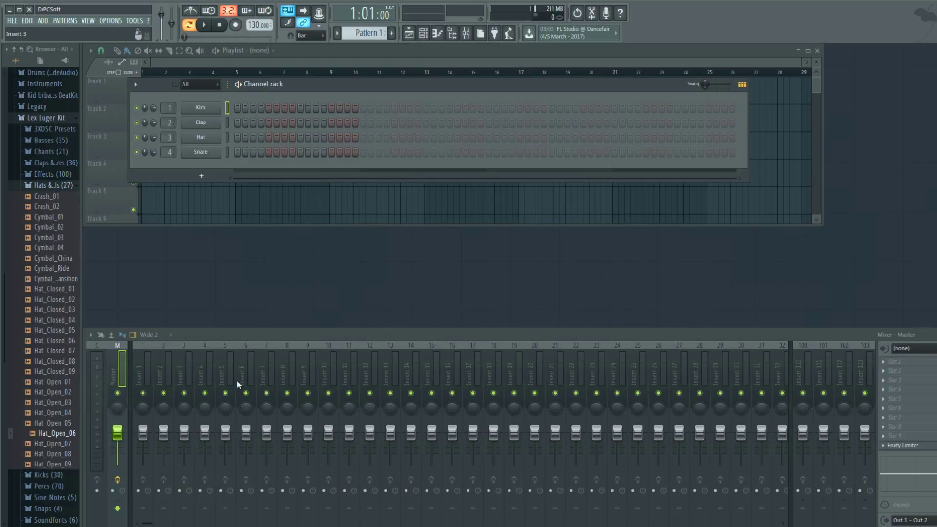
Select mixer Insert 1, set its audio input to In 1, then back to (none).
{"action": "left_click", "coordinate": [138, 366]}
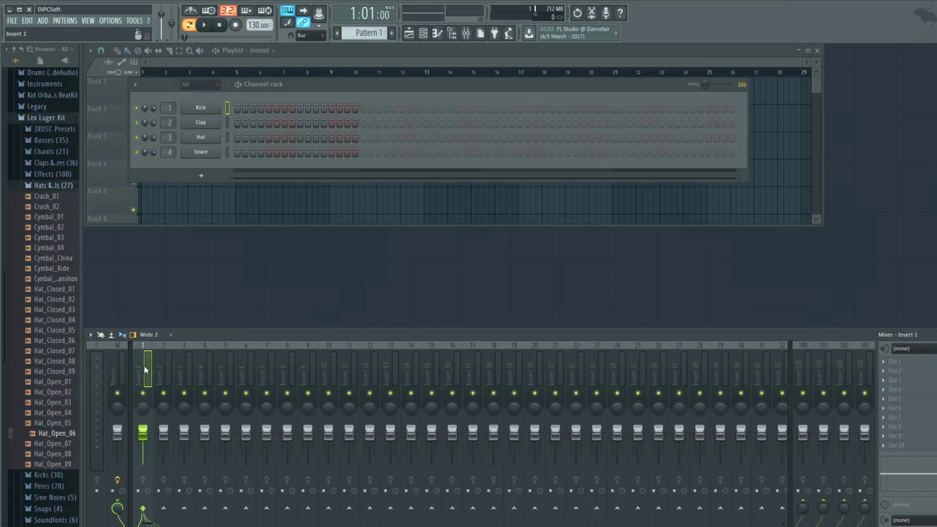
{"action": "left_click", "coordinate": [906, 351]}
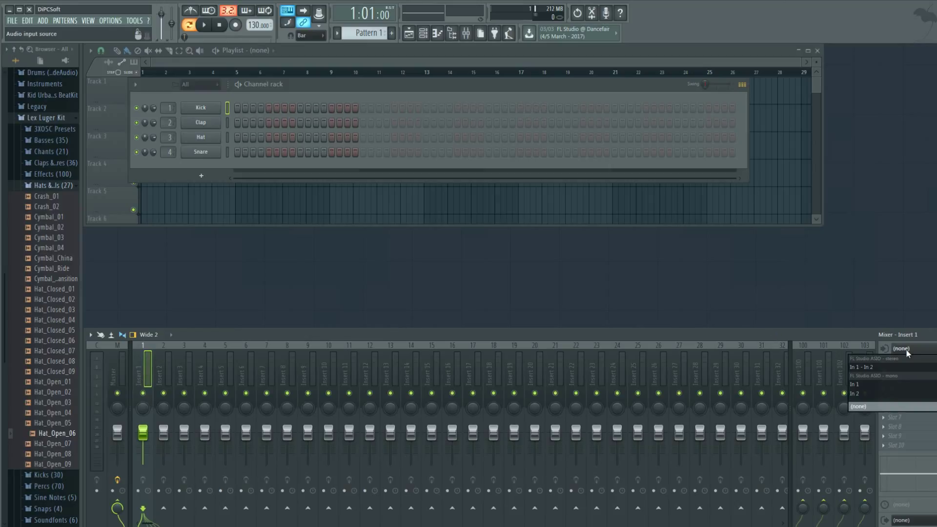
{"action": "left_click", "coordinate": [872, 386]}
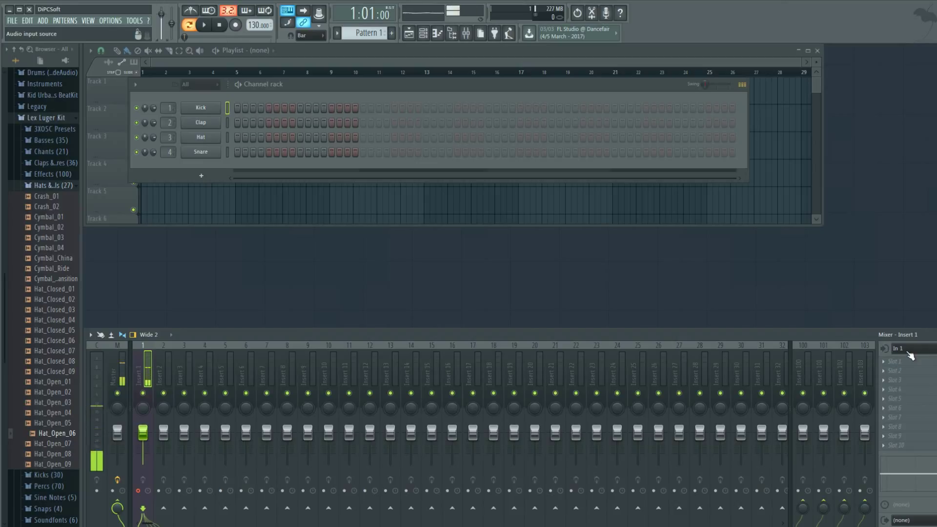
{"action": "left_click", "coordinate": [909, 355]}
{"action": "left_click", "coordinate": [881, 403]}
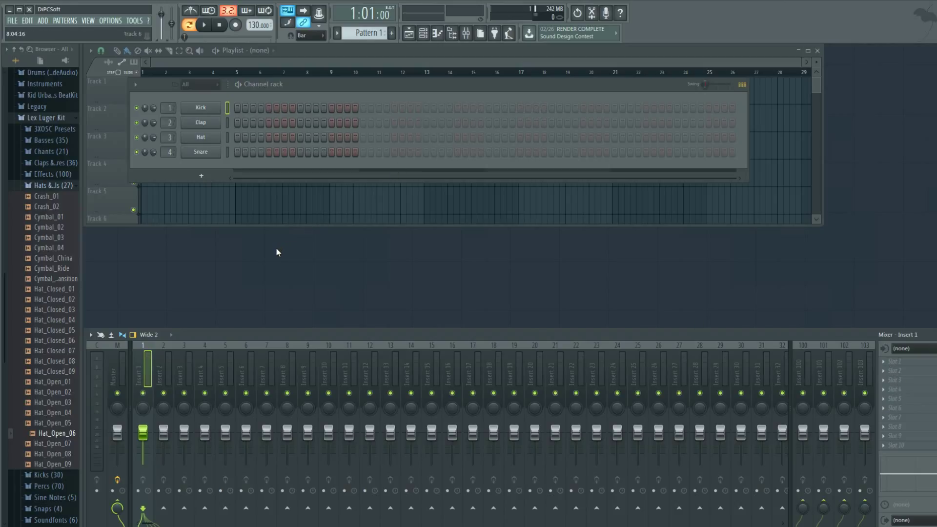
Move the channel rack below the playlist and make the recorded clip unique.
{"action": "mouse_move", "coordinate": [329, 83]}
{"action": "left_mouse_down"}
{"action": "mouse_move", "coordinate": [325, 134]}
{"action": "mouse_move", "coordinate": [295, 232]}
{"action": "mouse_move", "coordinate": [285, 238]}
{"action": "left_mouse_up"}
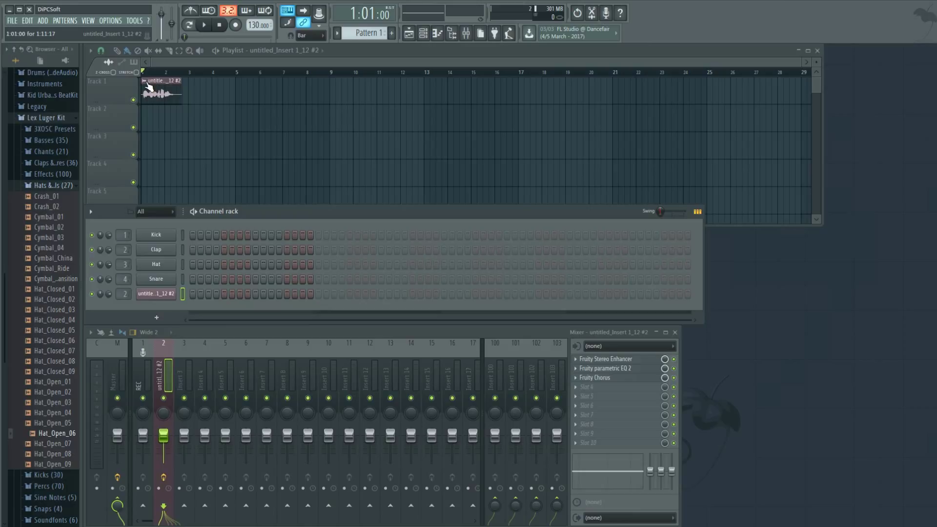
{"action": "left_click", "coordinate": [145, 81]}
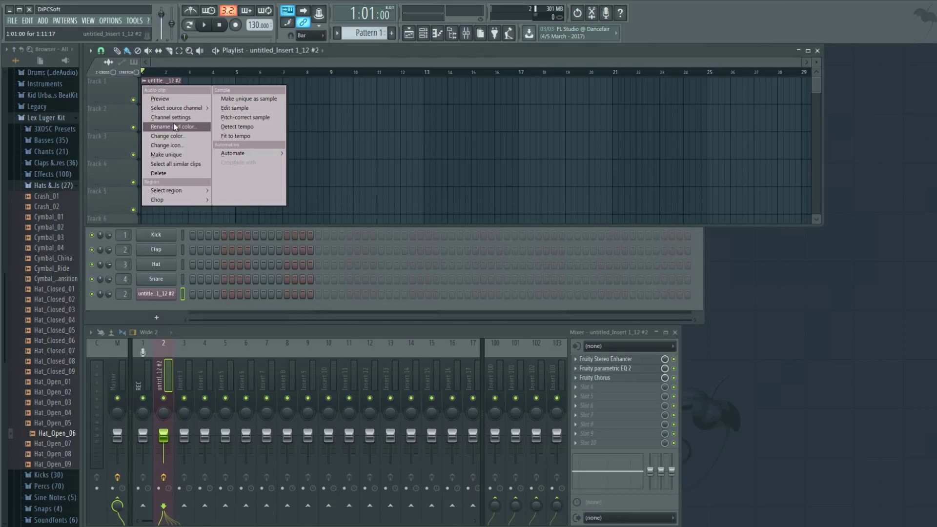
{"action": "left_click", "coordinate": [167, 154]}
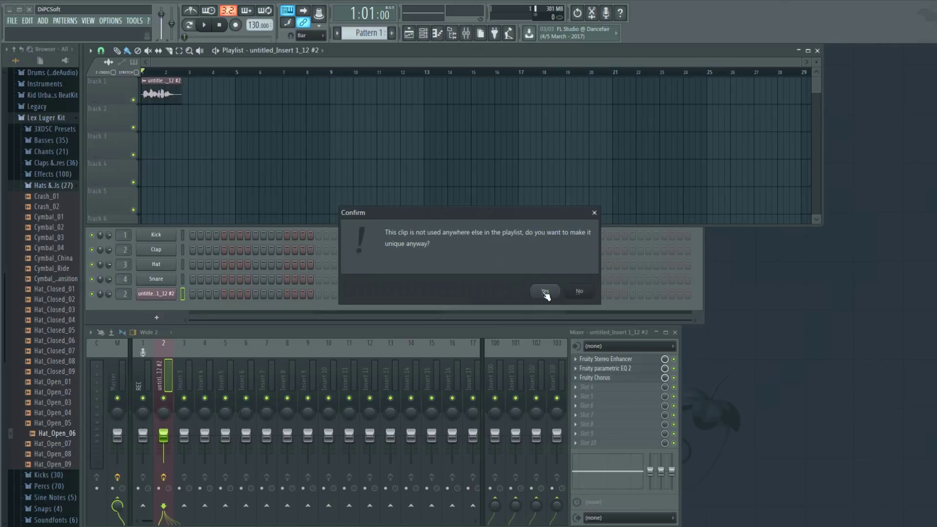
{"action": "left_click", "coordinate": [595, 212]}
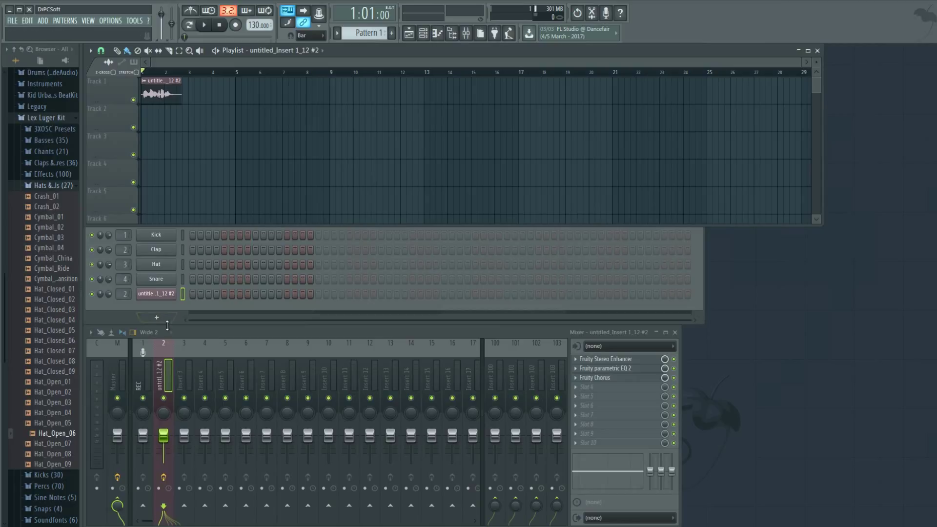
Route the selected recorded channel to mixer insert 2 via its Channel routing option.
{"action": "right_click", "coordinate": [161, 369]}
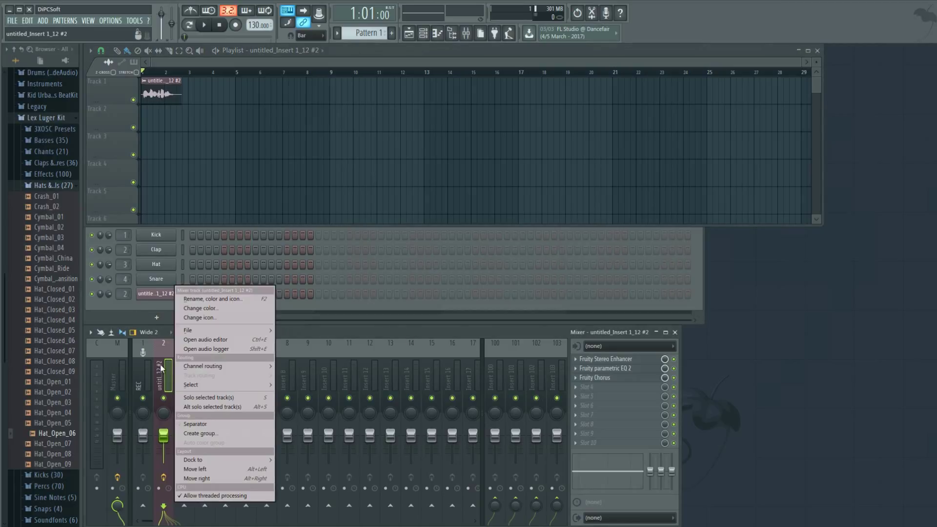
{"action": "mouse_move", "coordinate": [205, 366]}
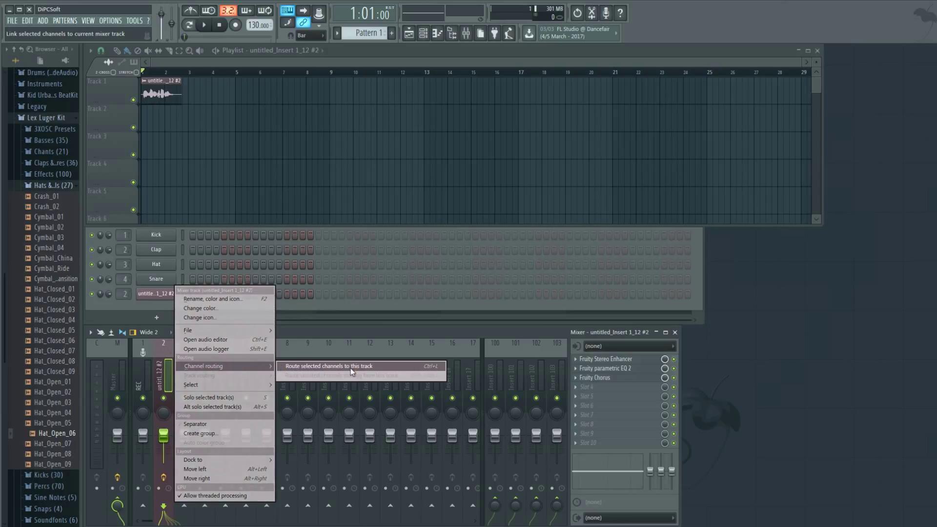
{"action": "left_click", "coordinate": [196, 308]}
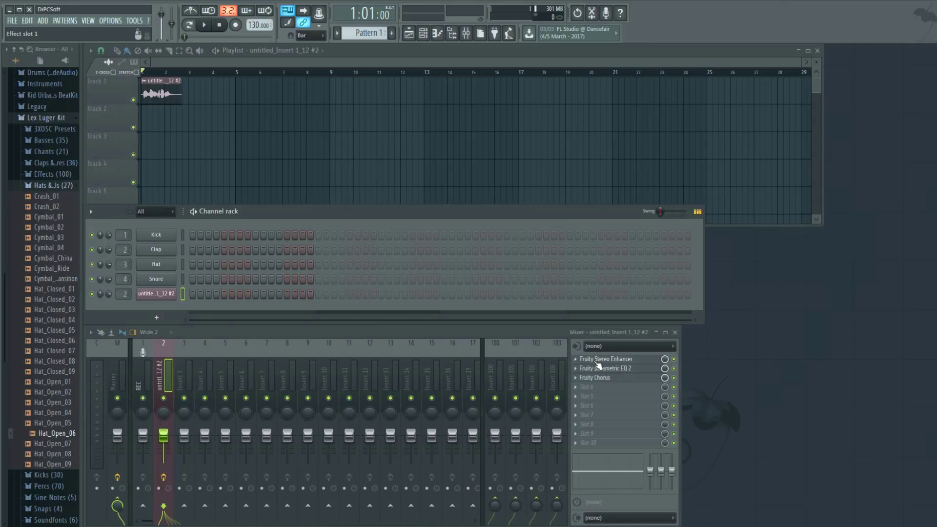
{"action": "left_click", "coordinate": [577, 360]}
{"action": "mouse_move", "coordinate": [626, 295]}
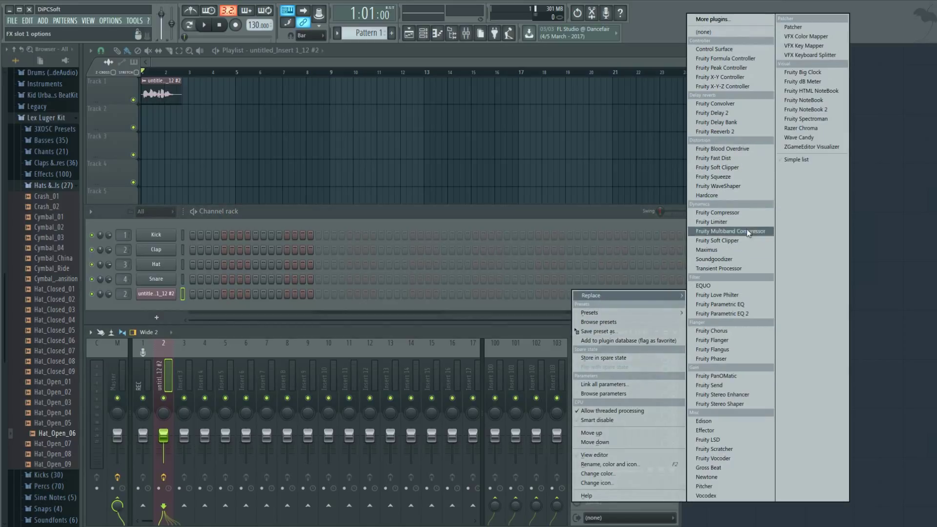
{"action": "left_click", "coordinate": [873, 329]}
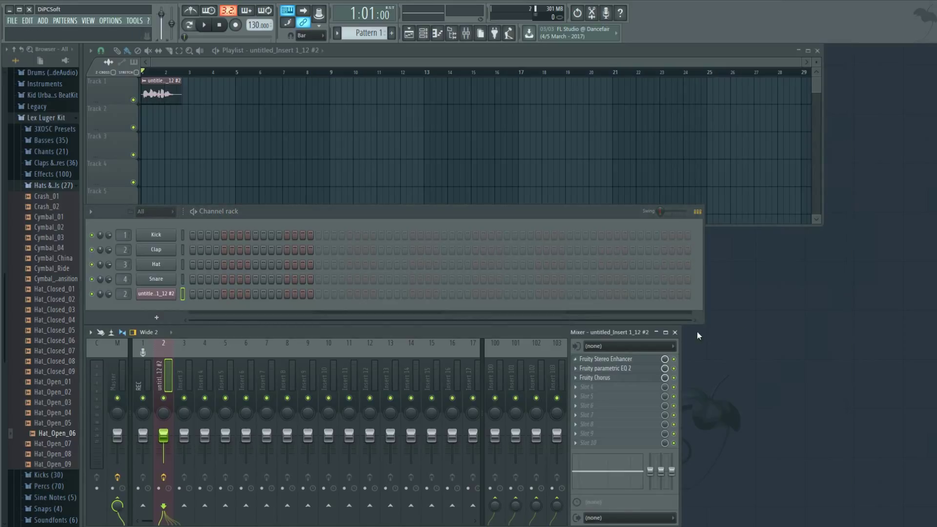
{"action": "left_click", "coordinate": [601, 361]}
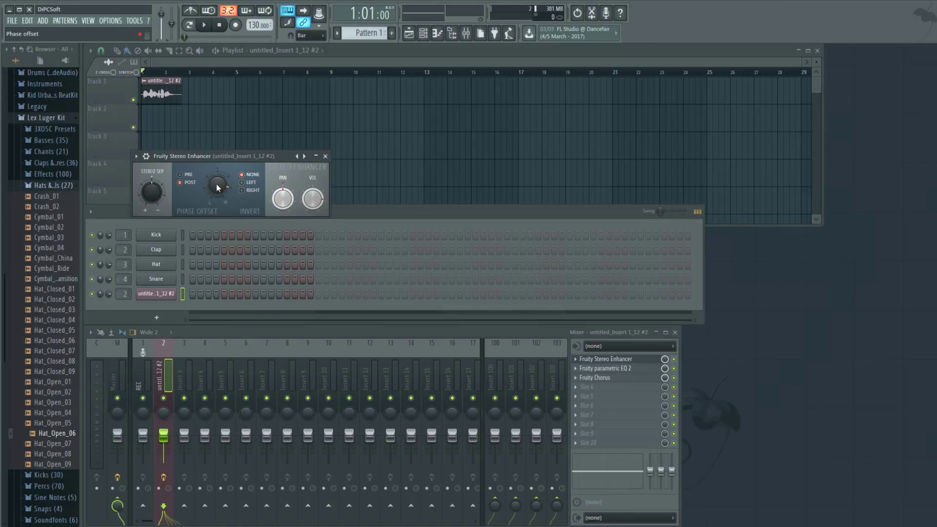
{"action": "left_click_drag", "start_coordinate": [217, 186], "coordinate": [217, 186]}
{"action": "left_click", "coordinate": [325, 156]}
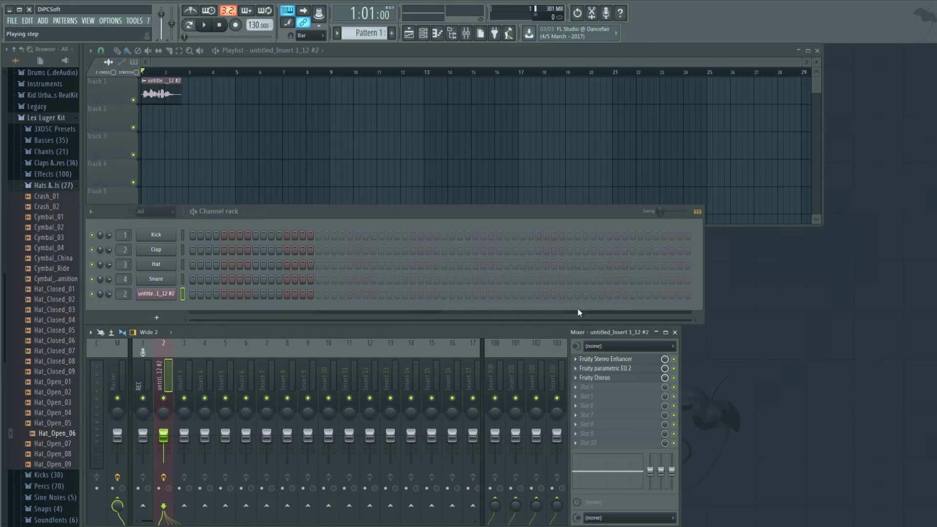
Move the band 4 bell in insert 2's Parametric EQ 2 to about 4.1 kHz, then close it.
{"action": "left_click", "coordinate": [620, 374]}
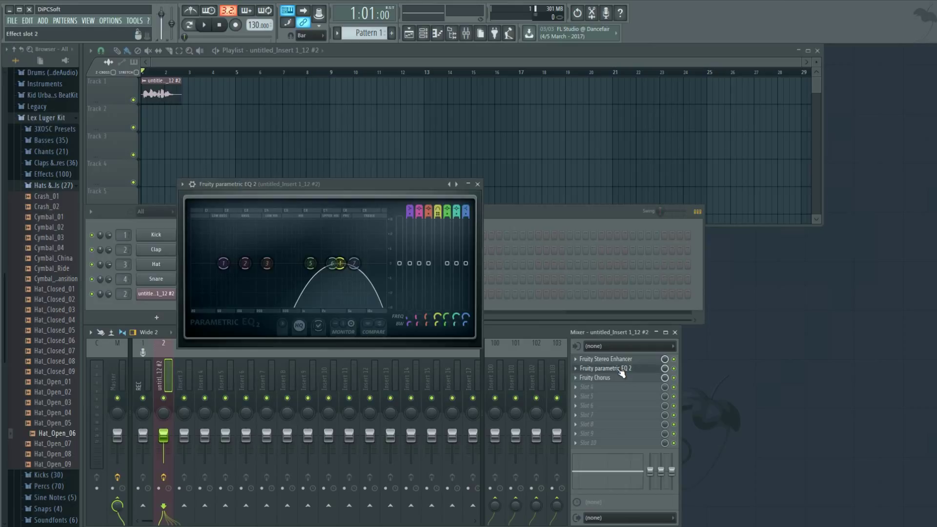
{"action": "mouse_move", "coordinate": [339, 263]}
{"action": "left_mouse_down"}
{"action": "mouse_move", "coordinate": [293, 262]}
{"action": "mouse_move", "coordinate": [342, 262]}
{"action": "left_mouse_up"}
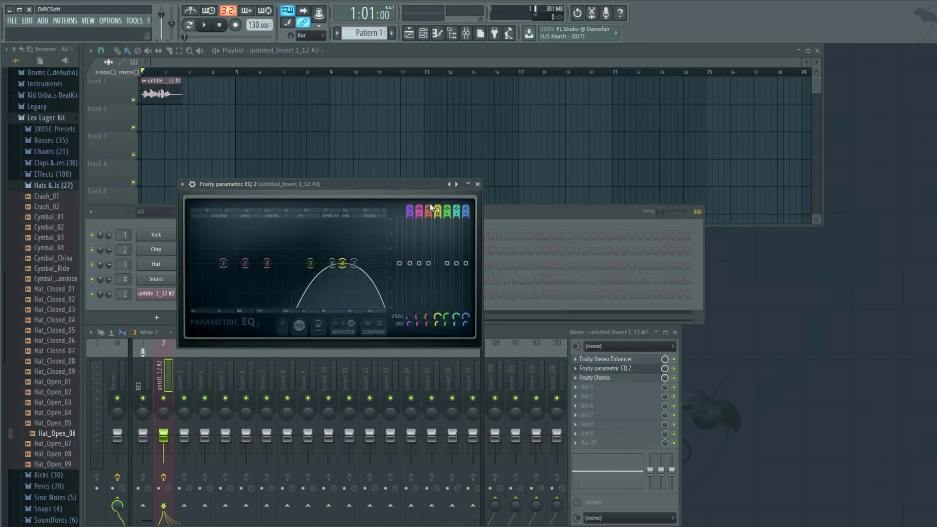
{"action": "scroll", "coordinate": [437, 319], "scroll_direction": "down", "scroll_amount": 1}
{"action": "scroll", "coordinate": [437, 319], "scroll_direction": "up", "scroll_amount": 1}
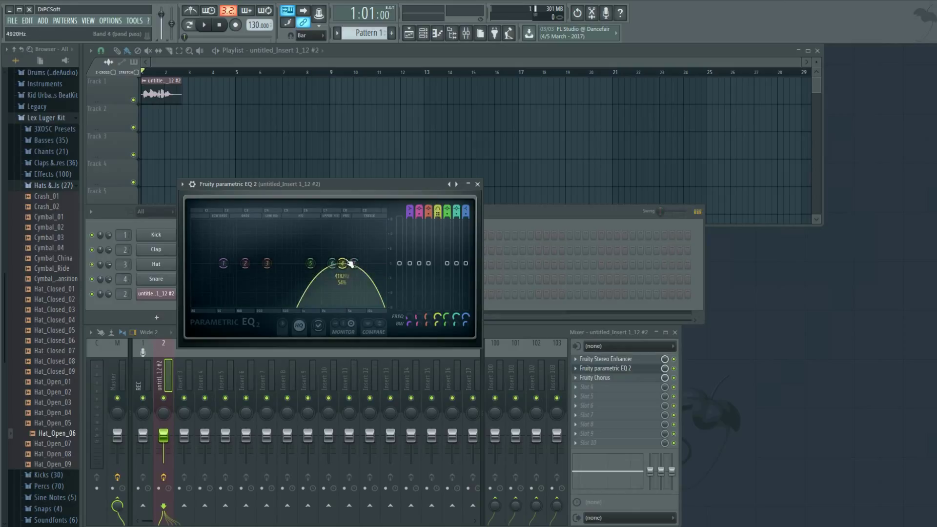
{"action": "left_click", "coordinate": [477, 184]}
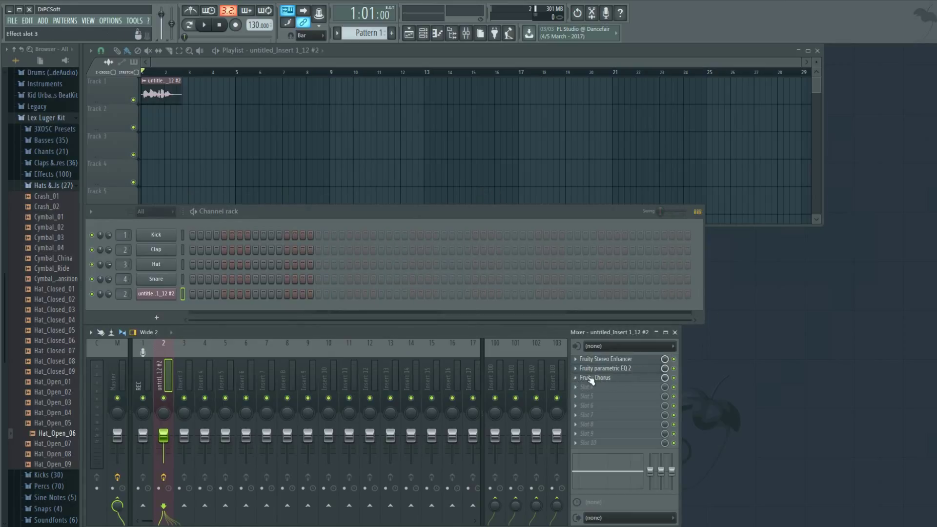
{"action": "left_click", "coordinate": [619, 378]}
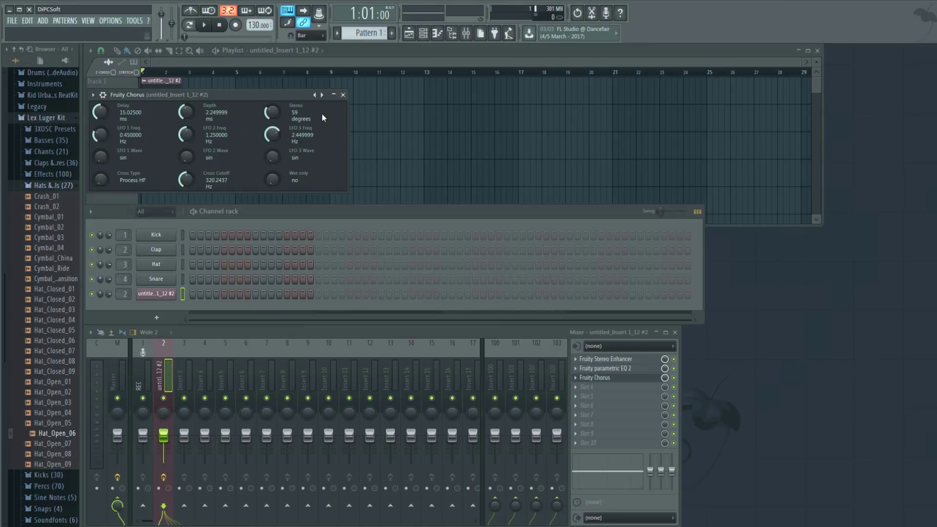
{"action": "left_click", "coordinate": [343, 96]}
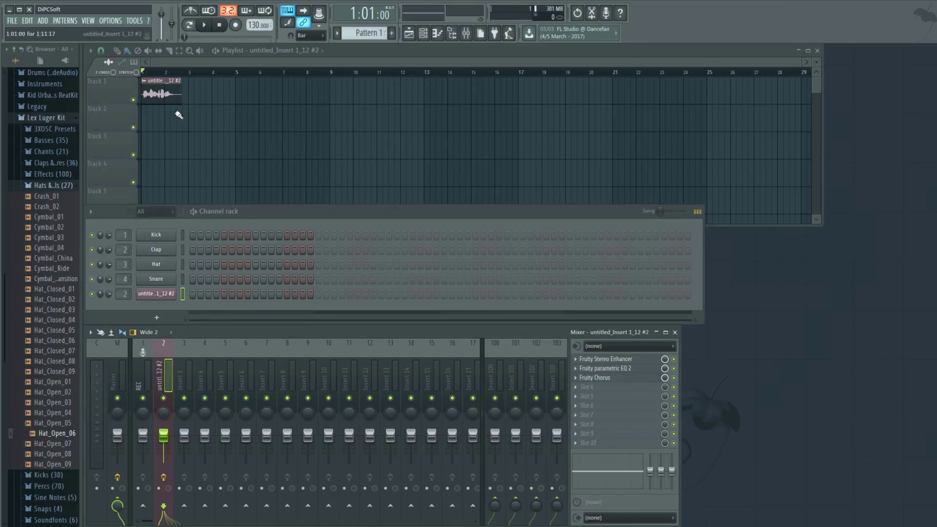
Play the vocal tag through insert 2 twice, stopping each time.
{"action": "left_click", "coordinate": [206, 25]}
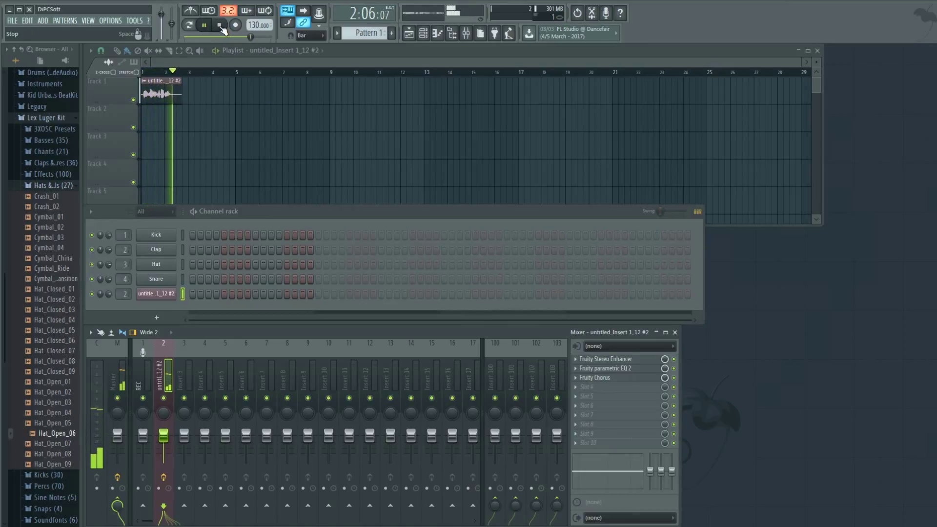
{"action": "left_click", "coordinate": [220, 25]}
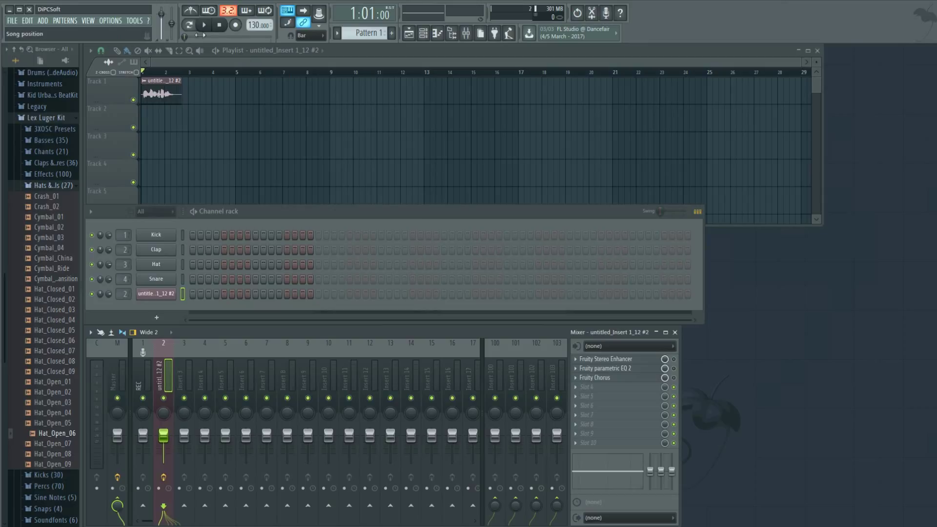
{"action": "left_click", "coordinate": [205, 25]}
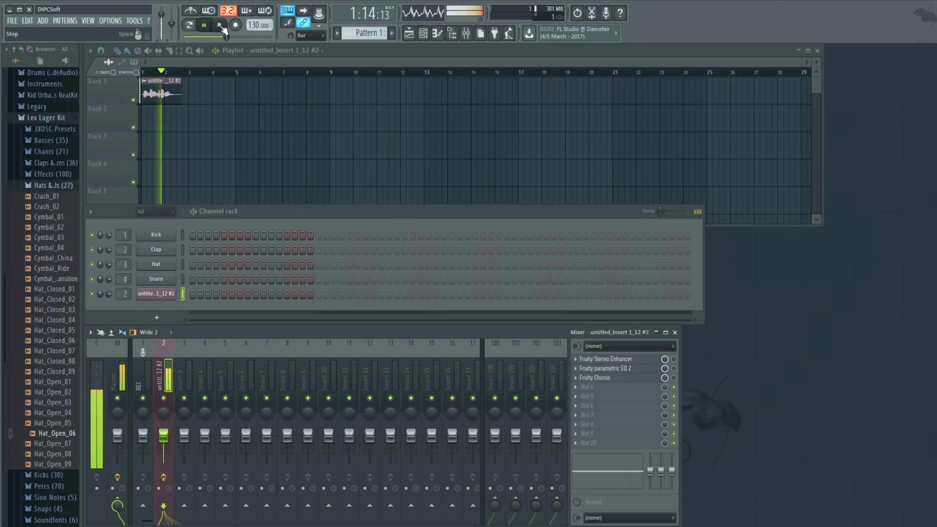
{"action": "left_click", "coordinate": [221, 25]}
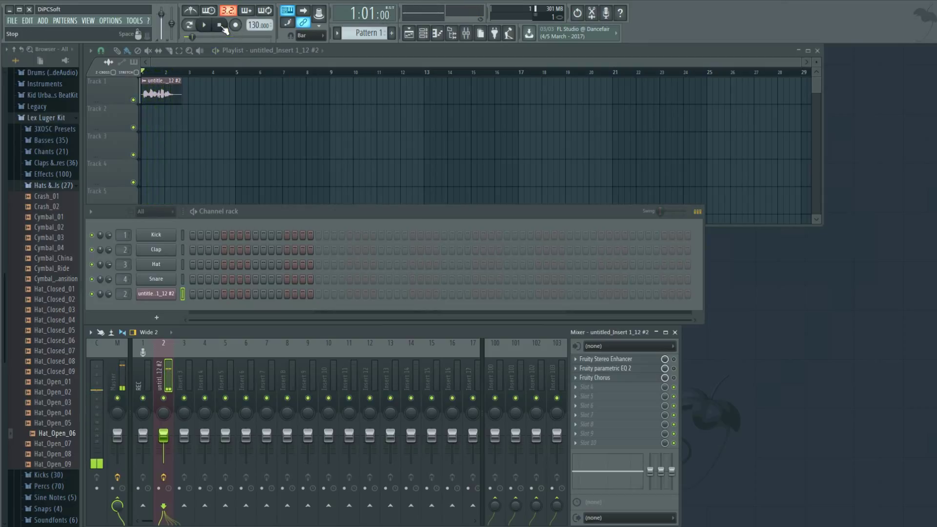
Enable the Stereo Enhancer slot and play the tag again to compare.
{"action": "left_click", "coordinate": [673, 359]}
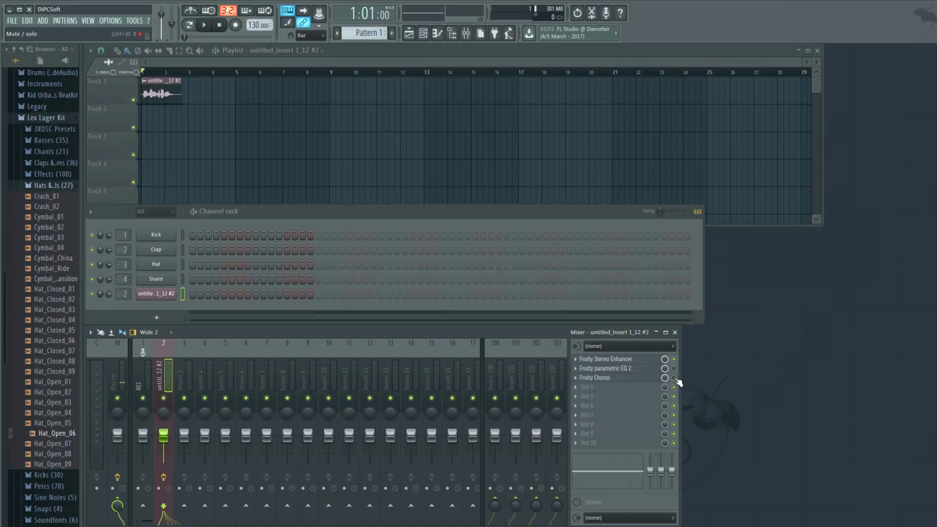
{"action": "left_click", "coordinate": [205, 25]}
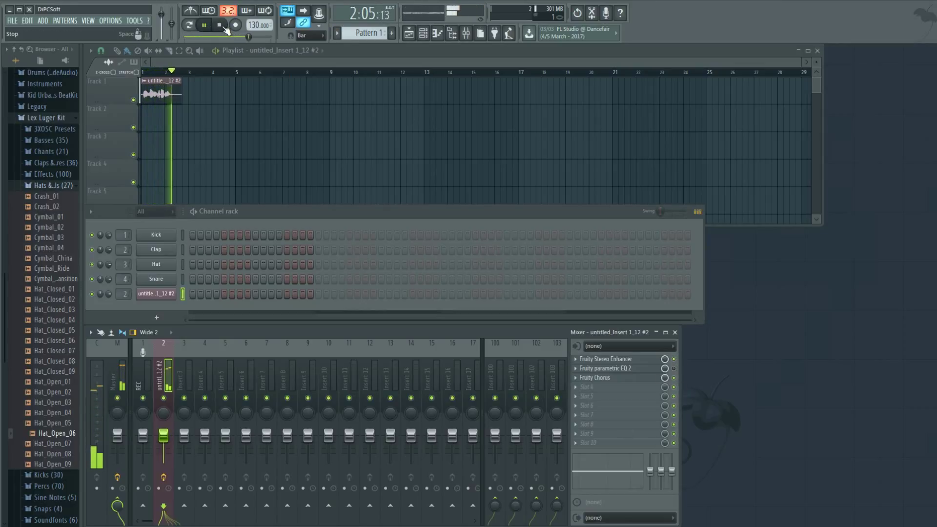
{"action": "left_click", "coordinate": [220, 25]}
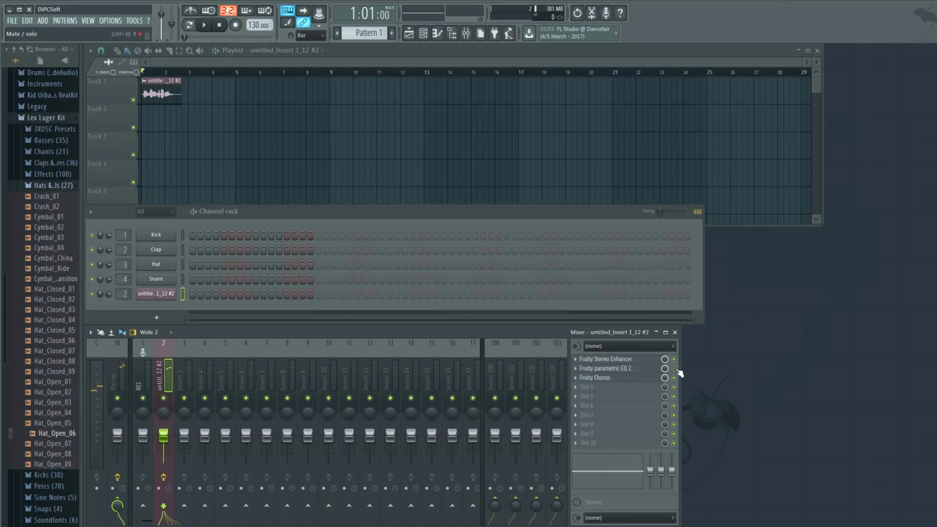